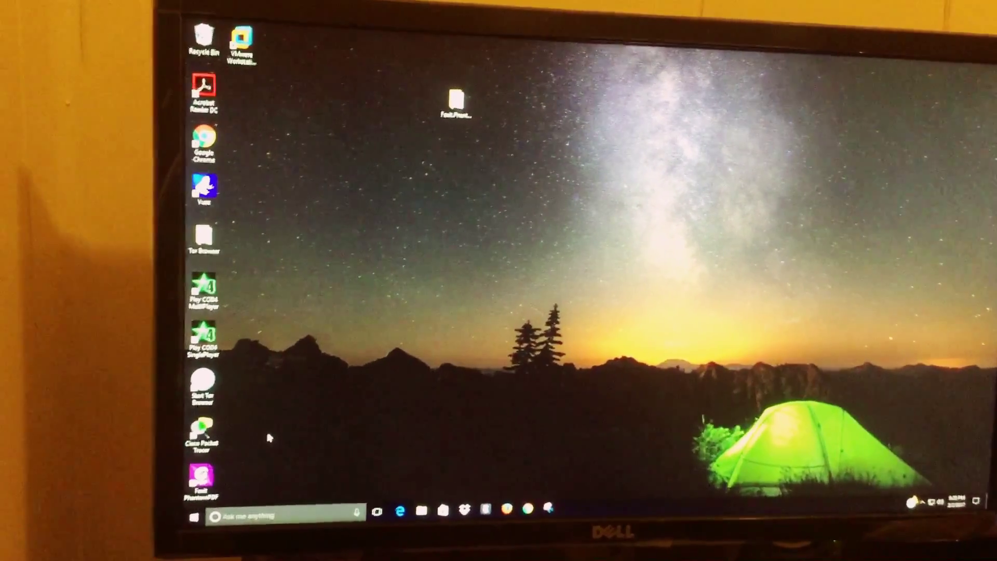
Launch Windows Settings from the Start menu to reach the recovery restart.
{"action": "left_click", "coordinate": [204, 510]}
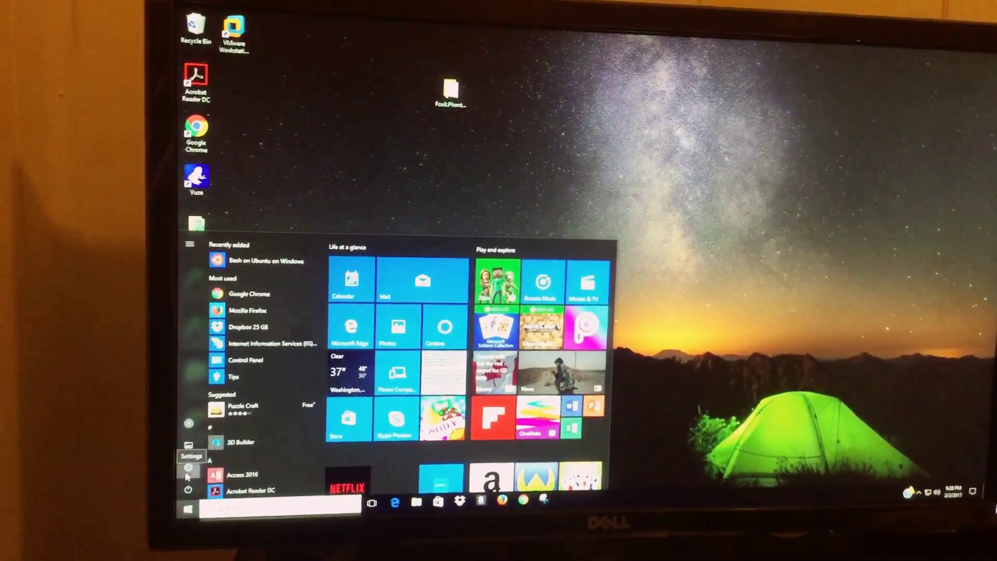
{"action": "left_click", "coordinate": [185, 468]}
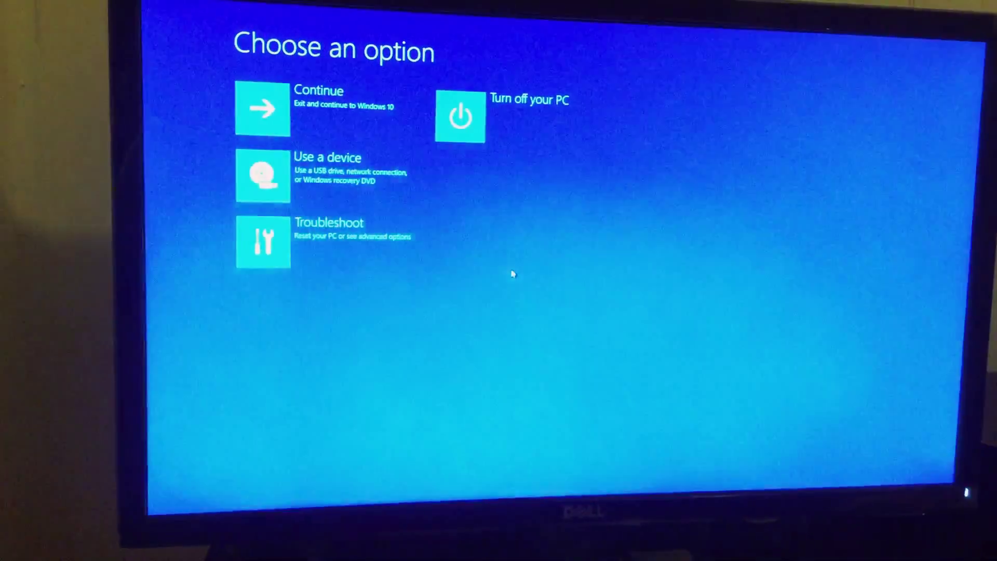
Go through Troubleshoot and Advanced options to restart into UEFI Firmware Settings.
{"action": "left_click", "coordinate": [343, 230]}
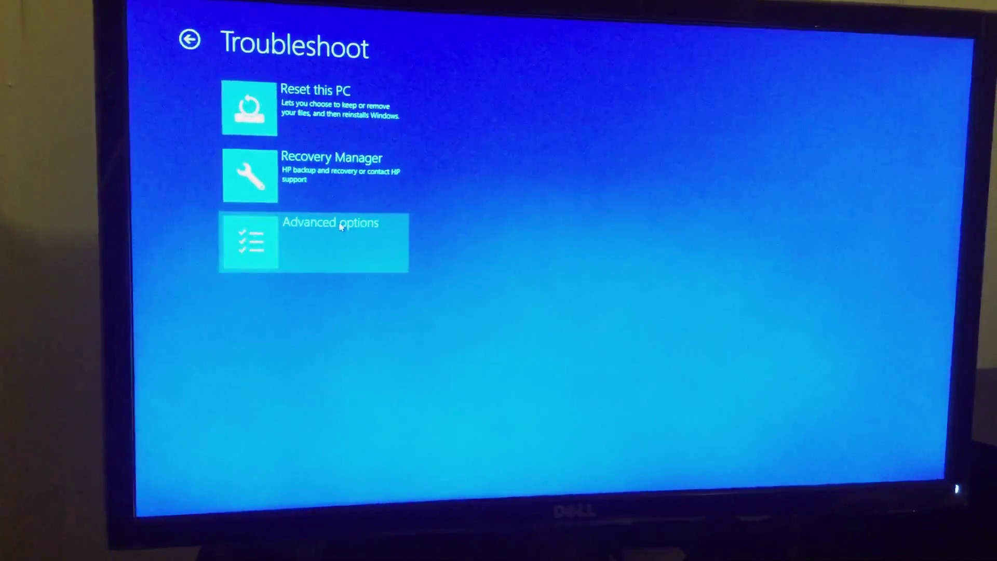
{"action": "left_click", "coordinate": [342, 229]}
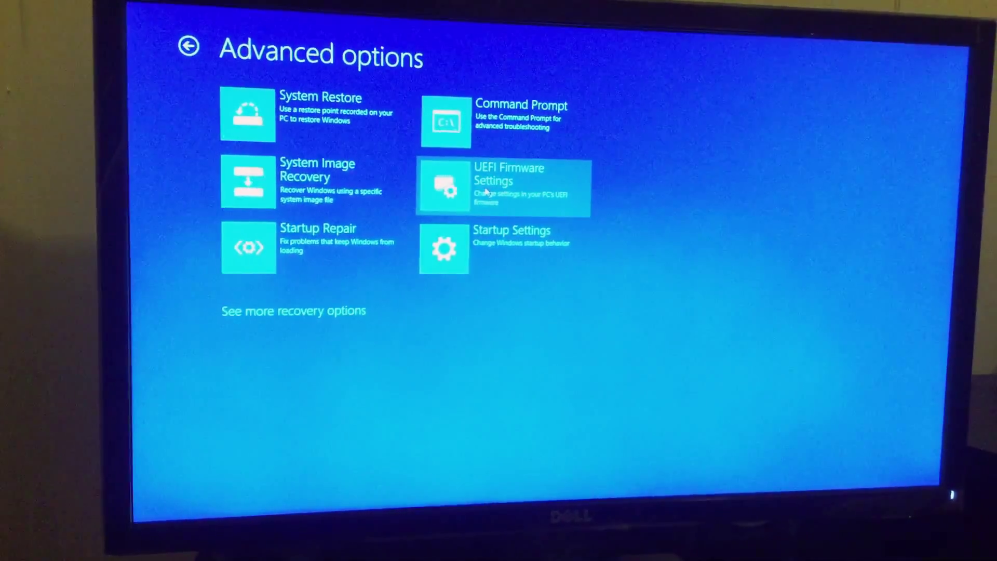
{"action": "left_click", "coordinate": [492, 187]}
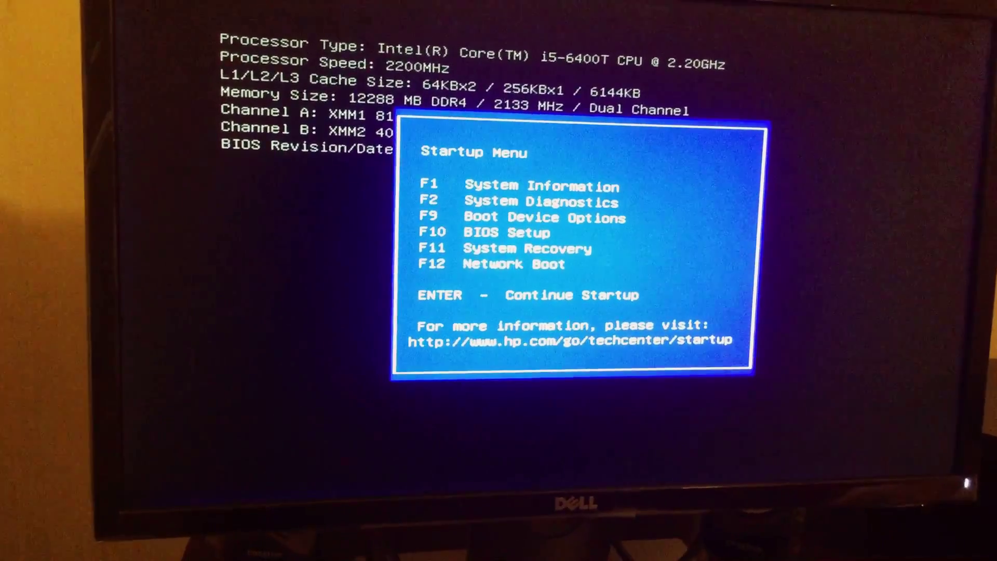
Enter BIOS Setup with F10 and go to Security > System Security.
{"action": "key", "text": "F10"}
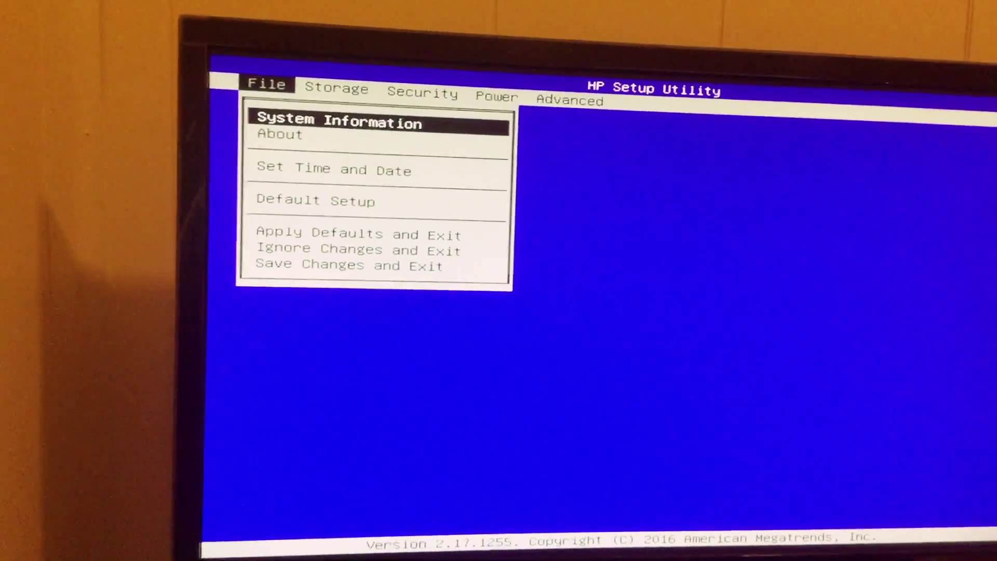
{"action": "key", "text": "Right"}
{"action": "key", "text": "Right"}
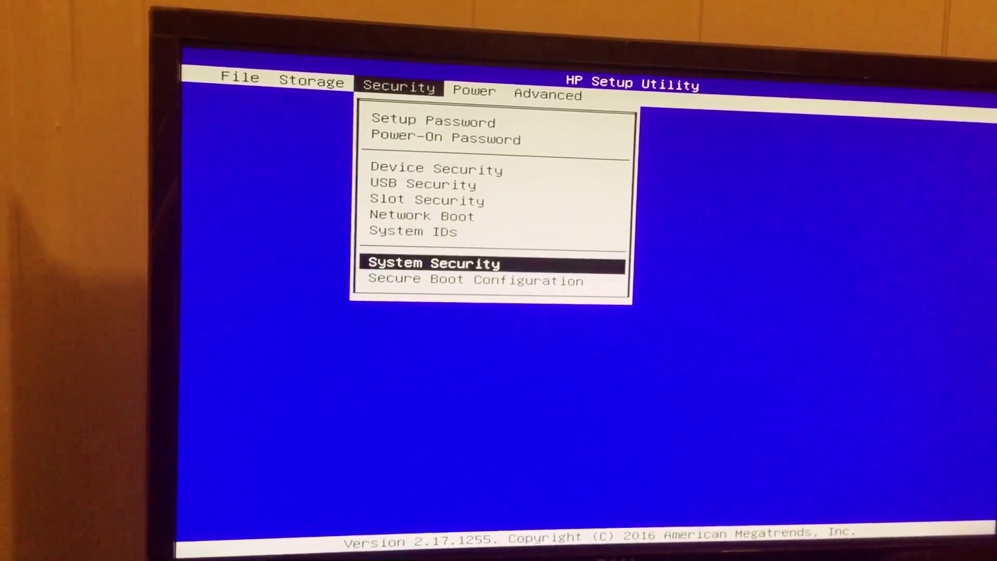
{"action": "key", "text": "Return"}
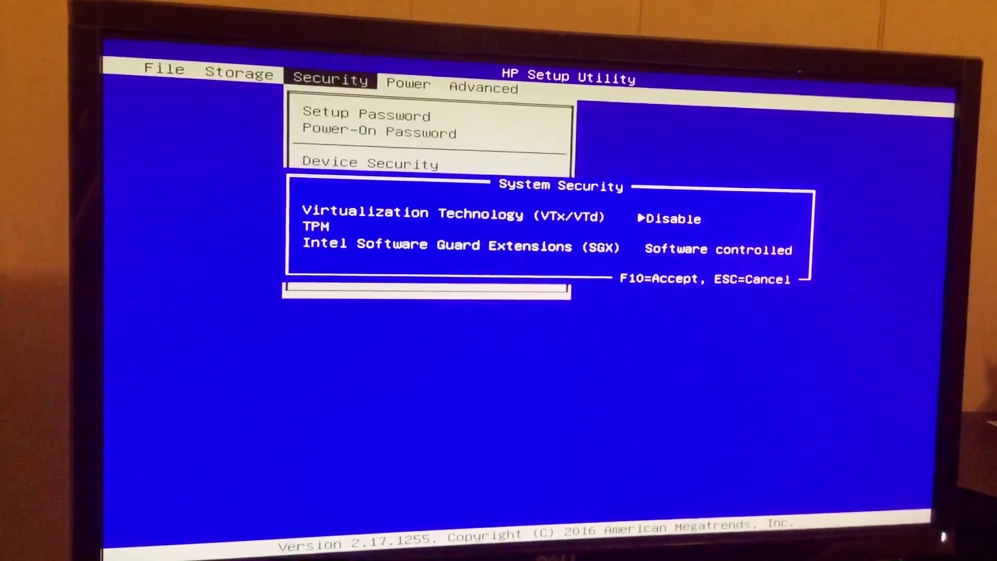
Set Virtualization Technology (VTx/VTd) to Enable and accept with F10.
{"action": "key", "text": "Right"}
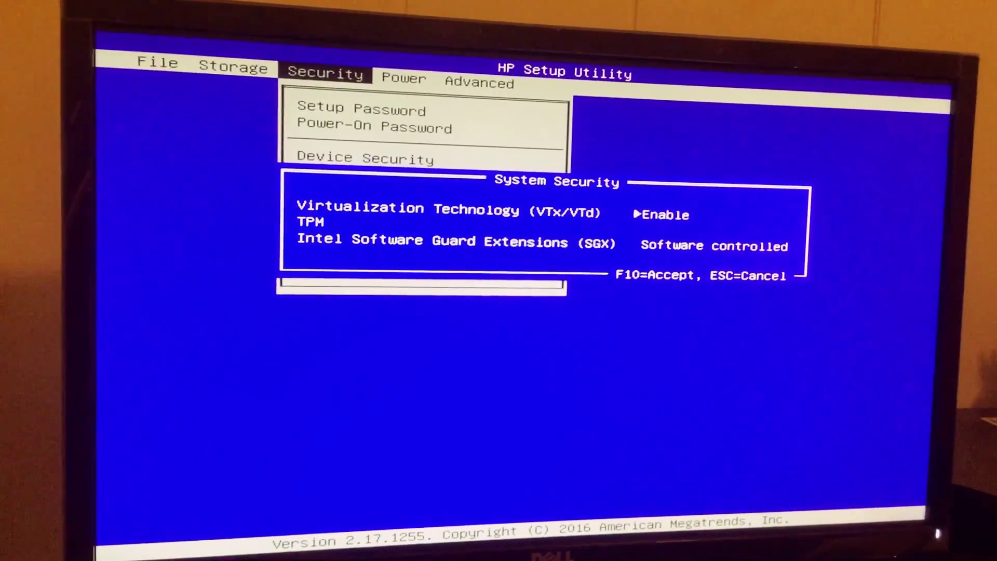
{"action": "key", "text": "F10"}
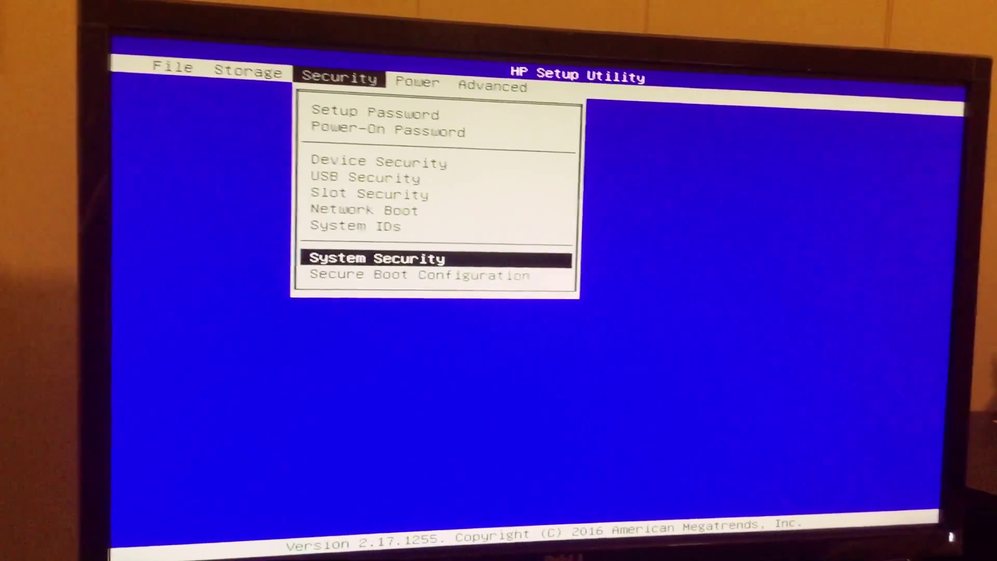
{"action": "key", "text": "Left"}
{"action": "key", "text": "Left"}
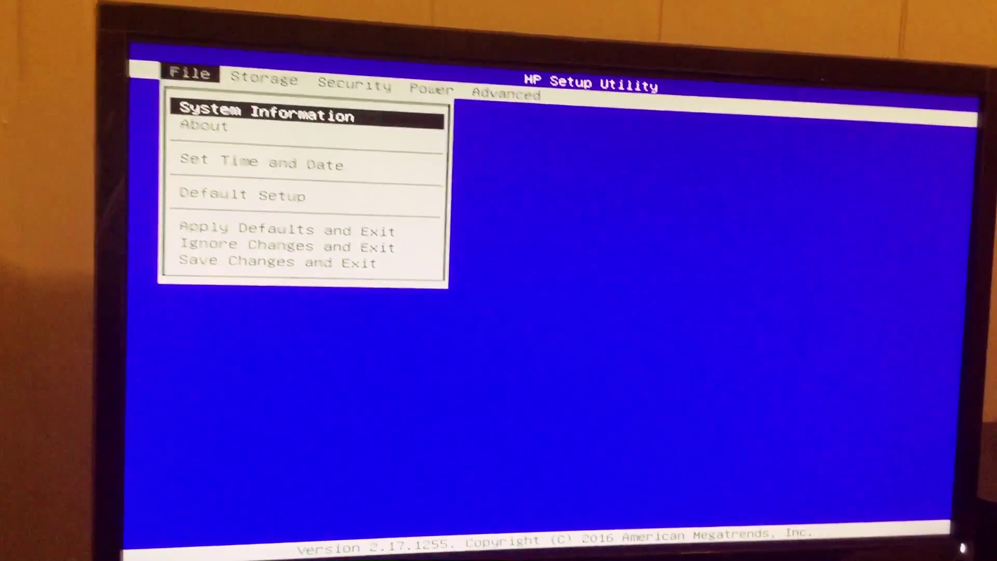
Choose Save Changes and Exit from the File menu.
{"action": "key", "text": "Down"}
{"action": "key", "text": "Down"}
{"action": "key", "text": "Down"}
{"action": "key", "text": "Down"}
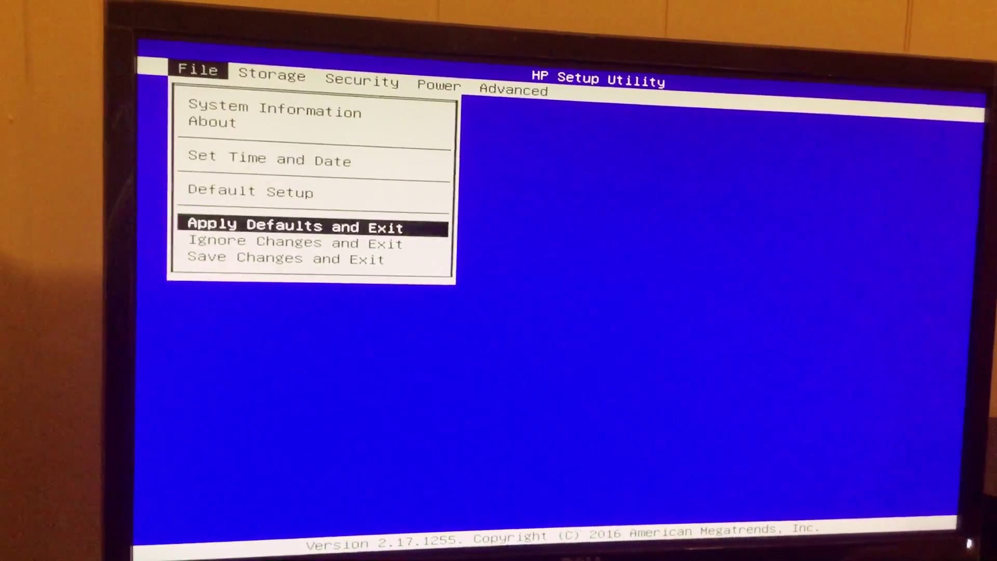
{"action": "key", "text": "Down"}
{"action": "key", "text": "Down"}
{"action": "key", "text": "Return"}
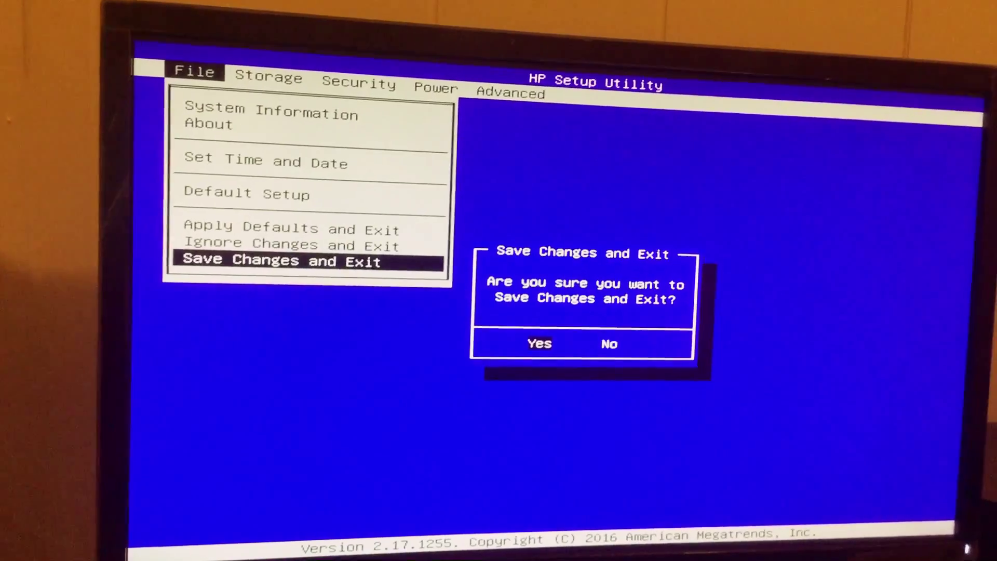